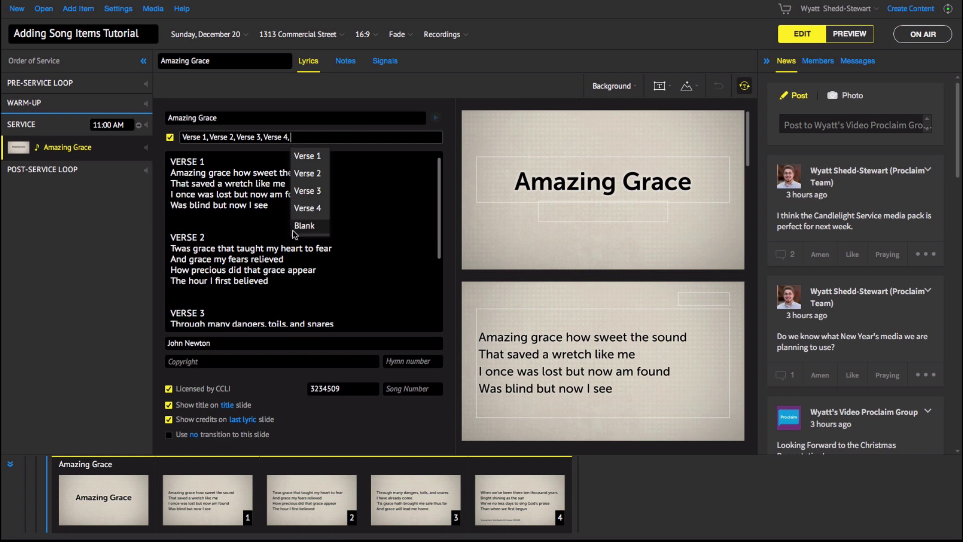
# Remove the Amazing Grace demo item so the order of service is empty
pyautogui.click(304, 226)
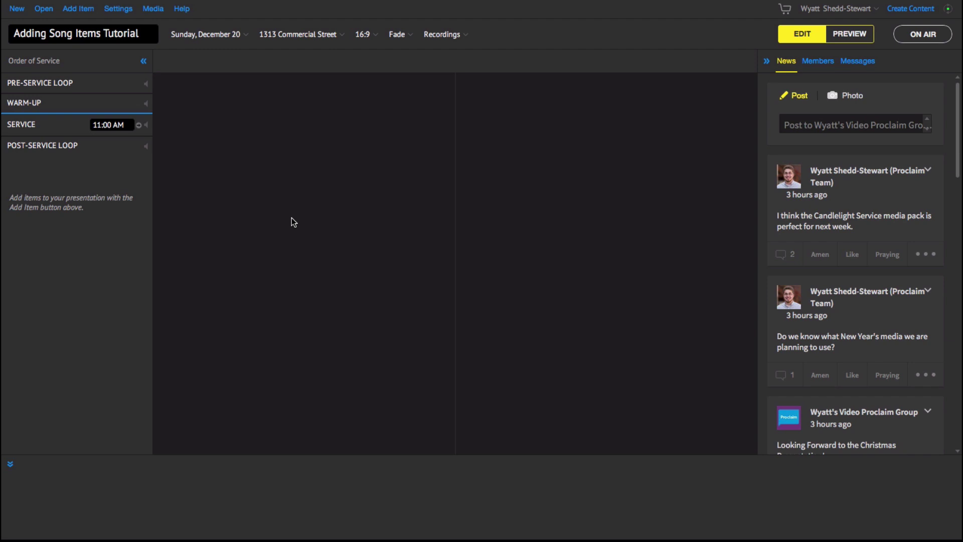
# Add a new blank Song item to the Service section via Add Item > Song
pyautogui.click(73, 10)
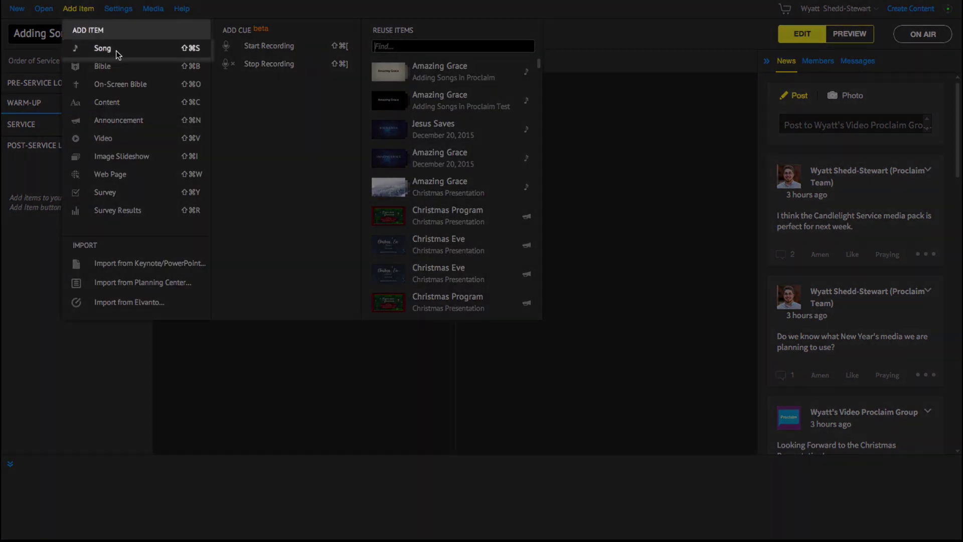
pyautogui.click(128, 50)
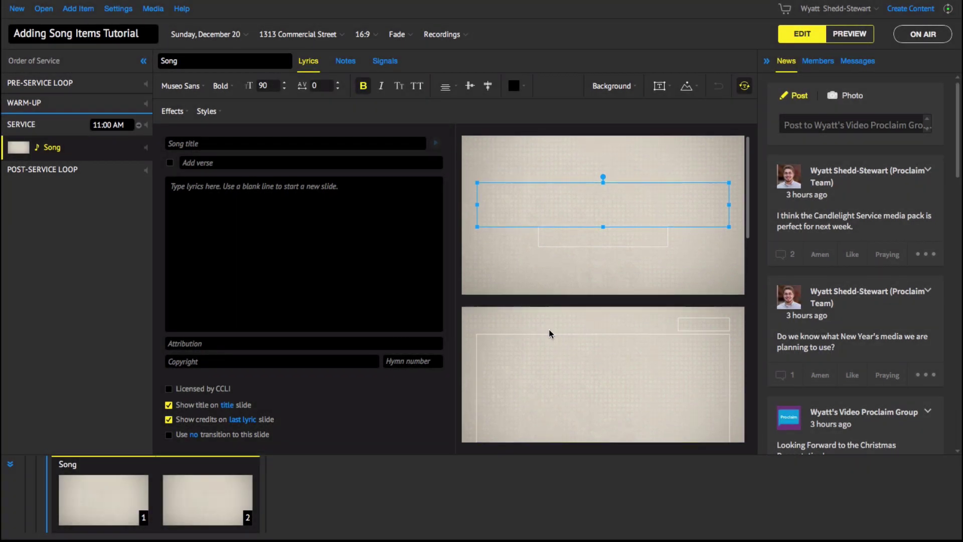
# Enter 'Amazing Grace' as the title and load the saved Amazing Grace song from My Songs
pyautogui.click(225, 145)
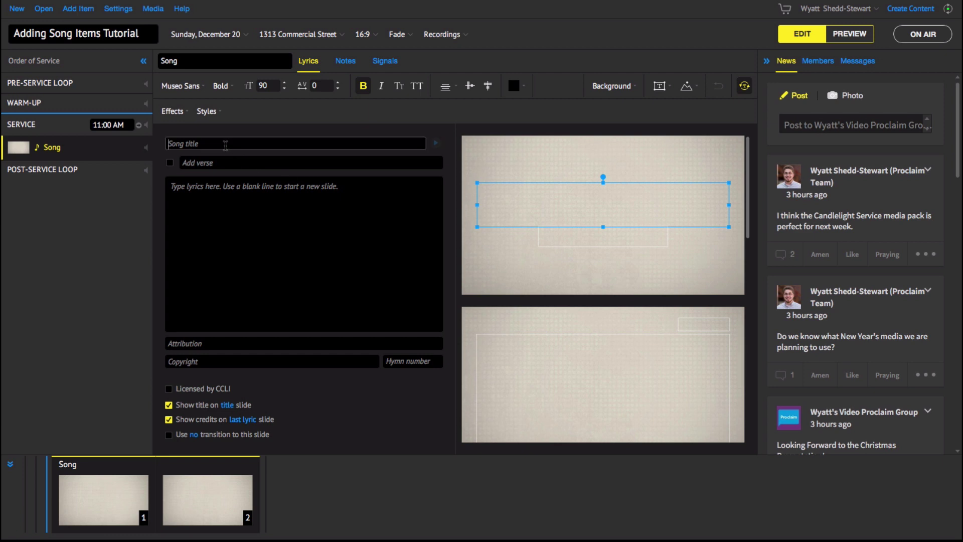
pyautogui.write('Amazing')
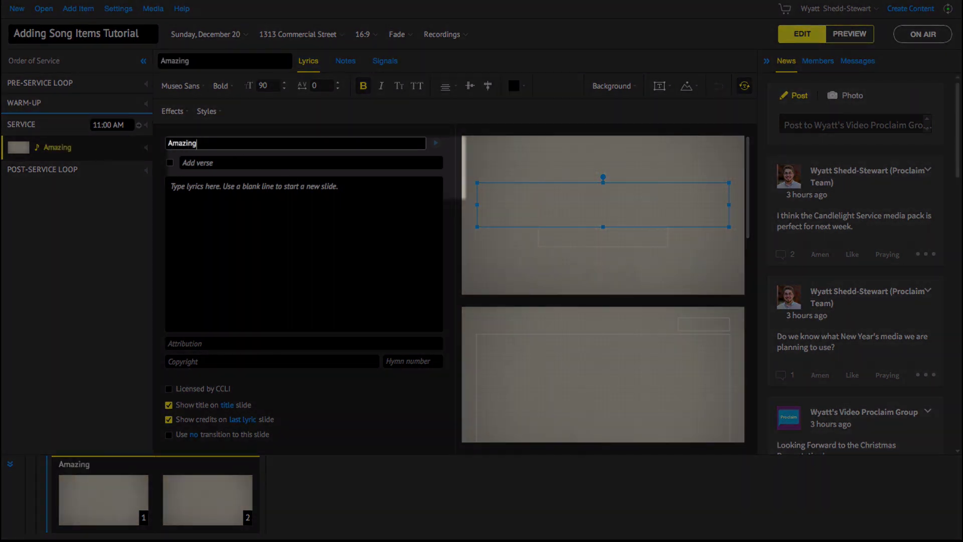
pyautogui.write(' Grace')
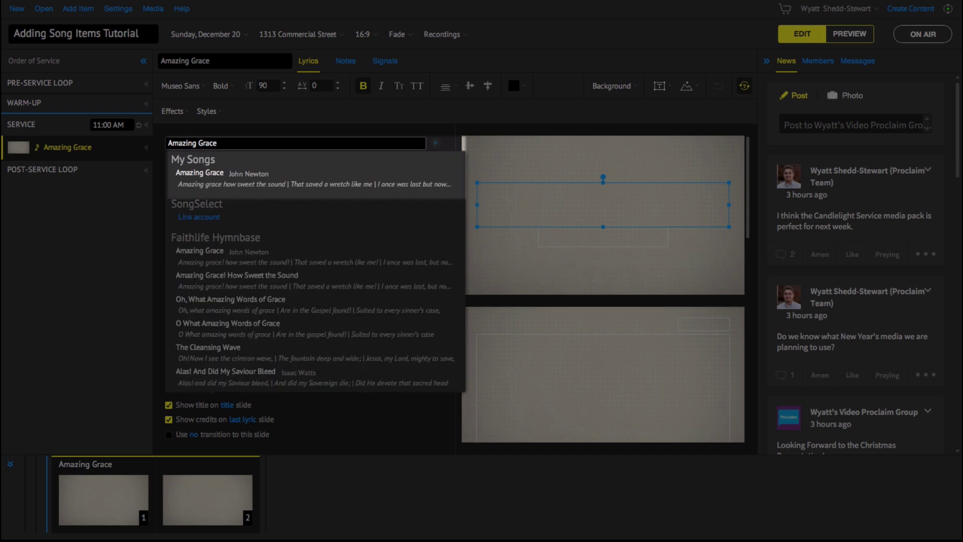
pyautogui.click(216, 177)
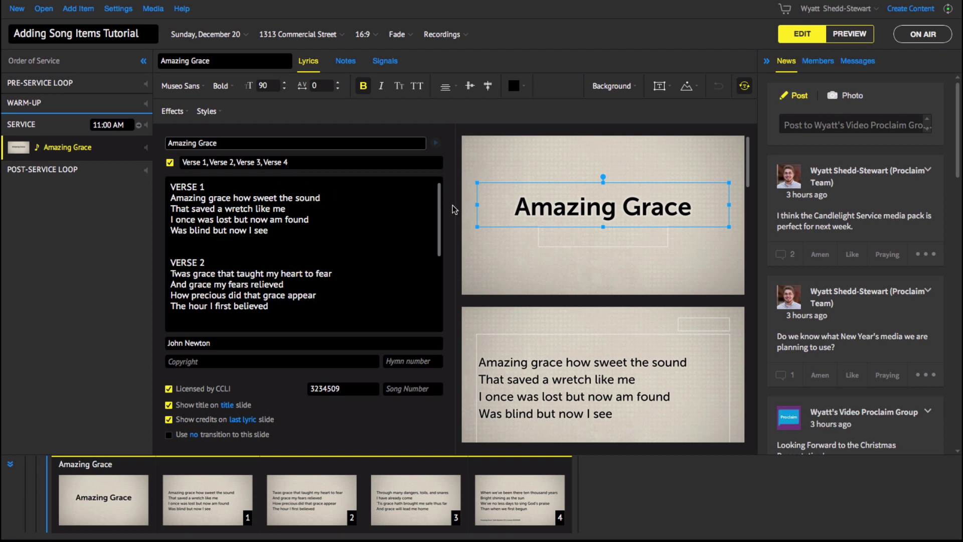
# Extend the verse order to Verse 1–4, Blank, then 1, 2, 3, 4
pyautogui.scroll(-5, 301, 225)
pyautogui.scroll(5, 253, 200)
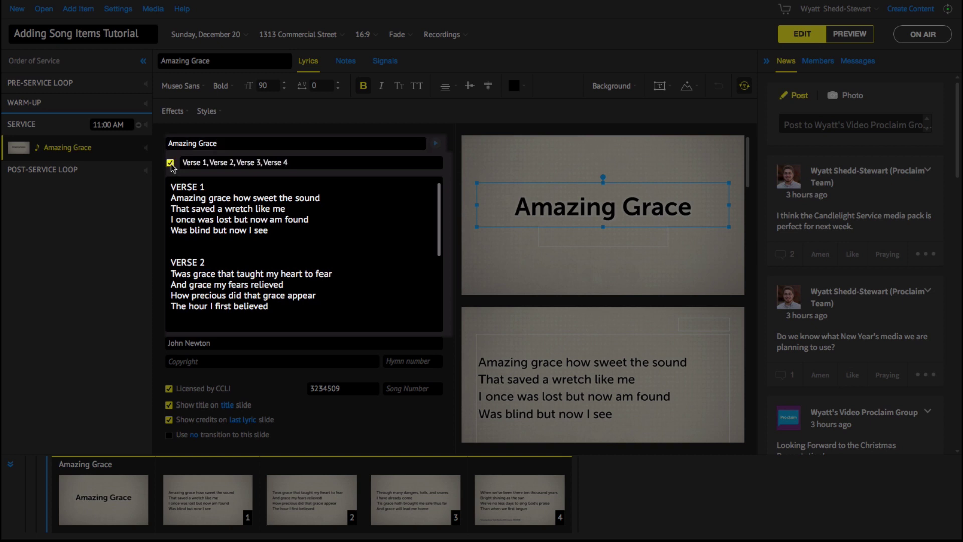
pyautogui.click(305, 163)
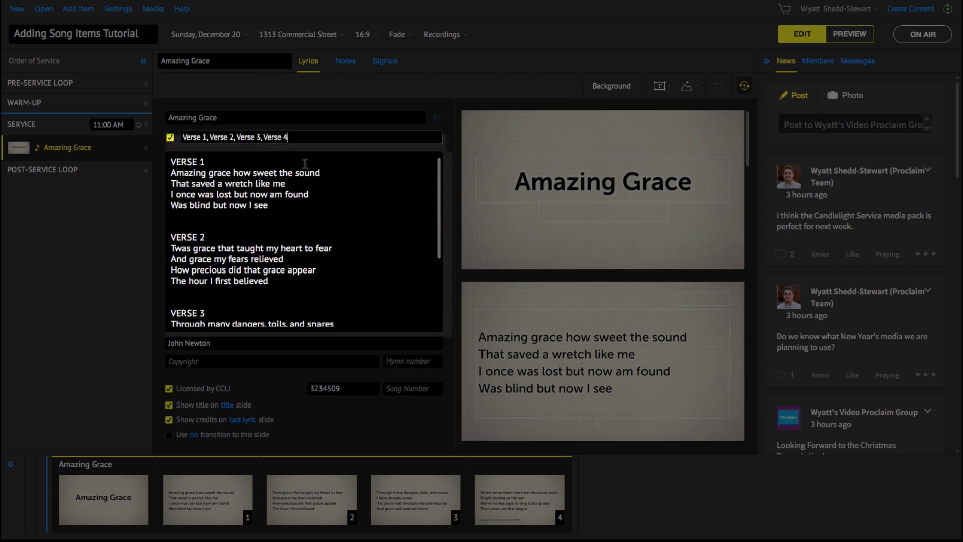
pyautogui.write(',')
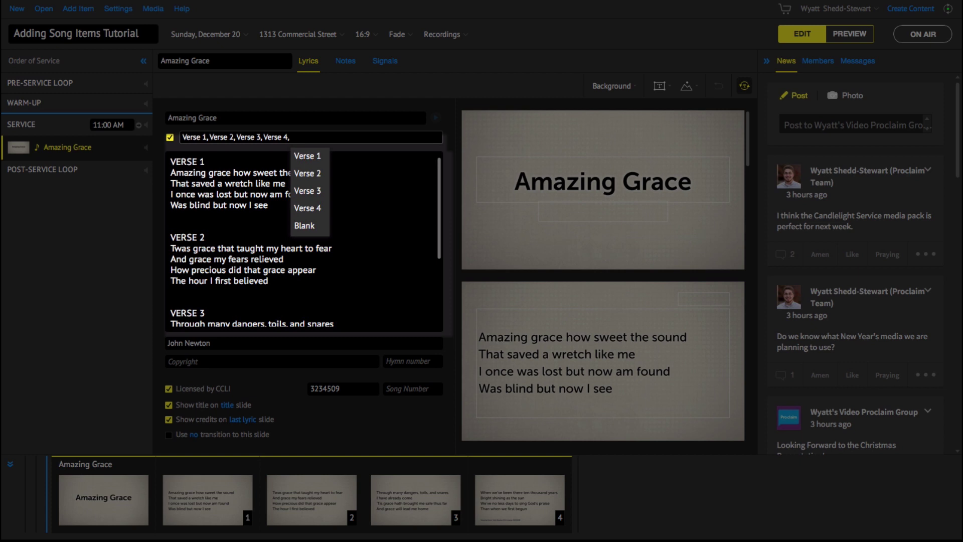
pyautogui.click(304, 225)
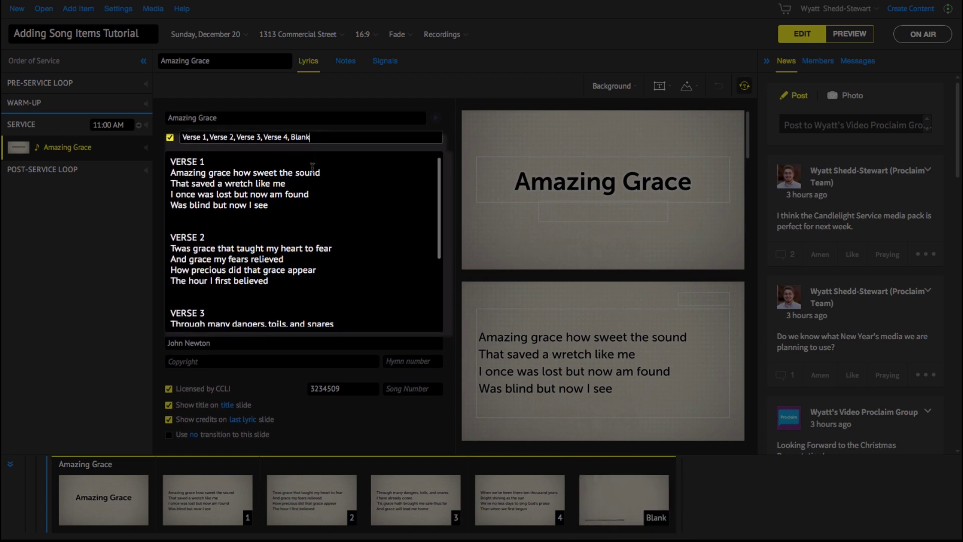
pyautogui.write(',')
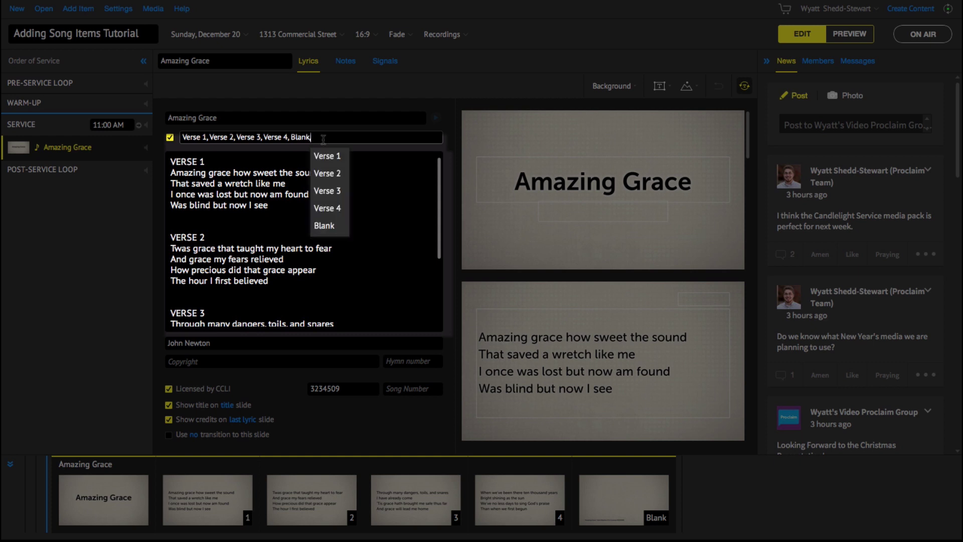
pyautogui.write(' 1, 2, 3')
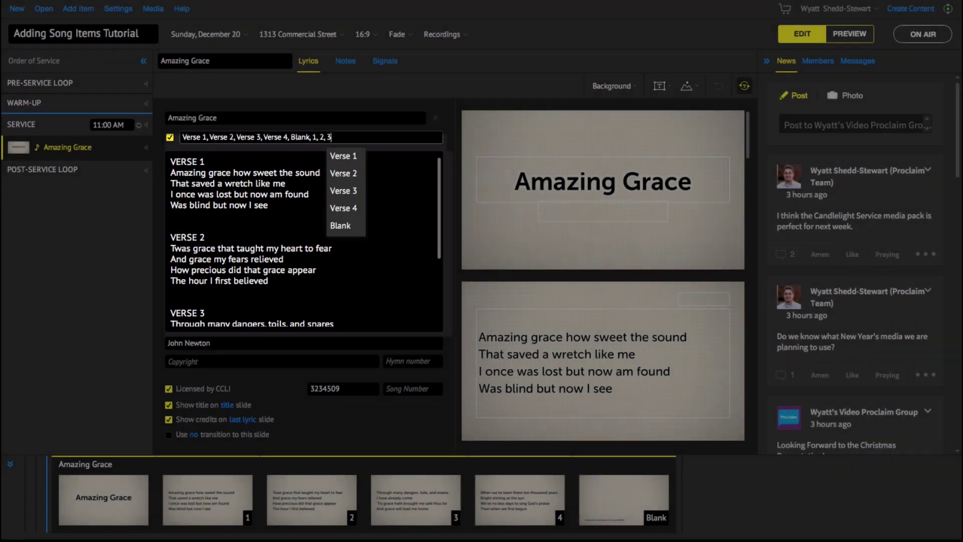
pyautogui.write(', 4,')
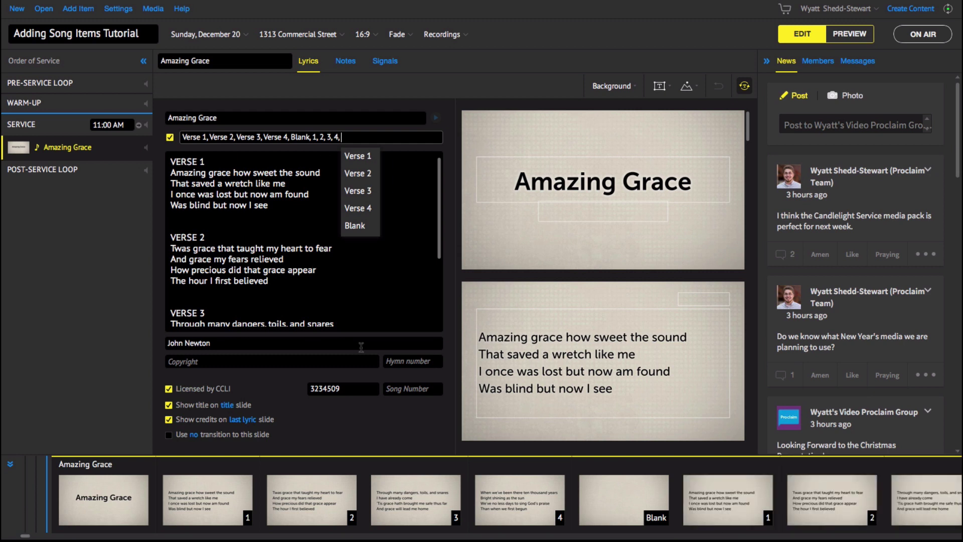
# Select the last two lines of Verse 2 in the lyrics
pyautogui.moveTo(352, 283); pyautogui.dragTo(353, 284)
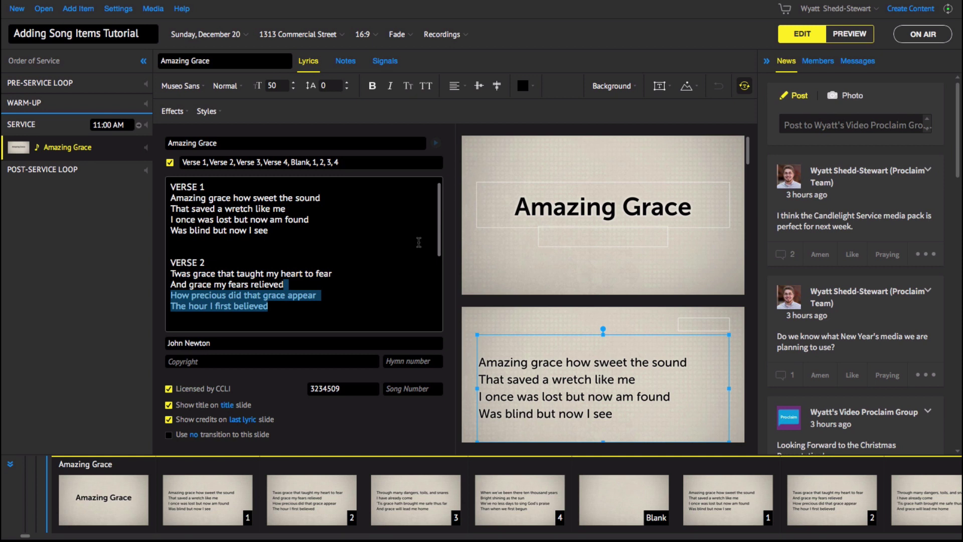
pyautogui.hscroll(3, 427, 502)
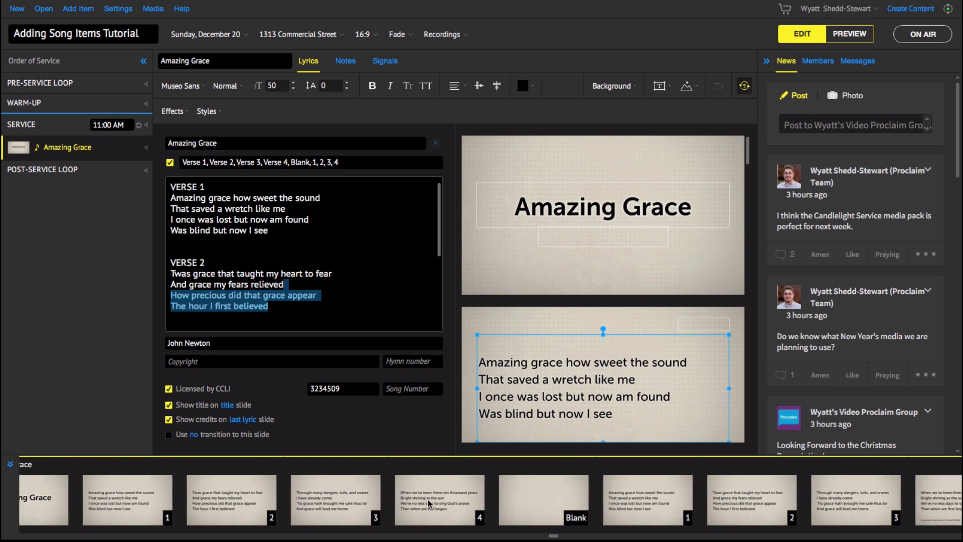
pyautogui.hscroll(-3, 429, 502)
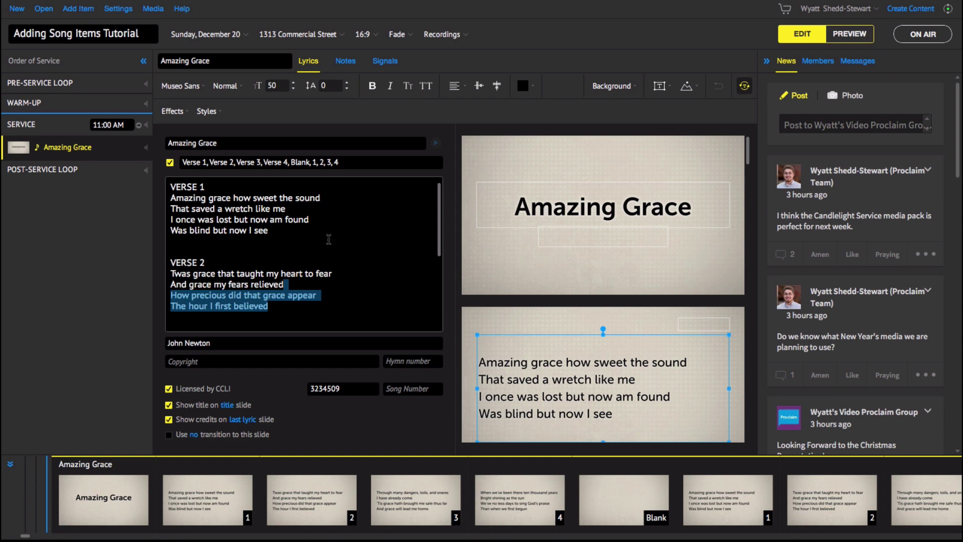
# Give all Amazing Grace slides the parchment standard background
pyautogui.click(340, 217)
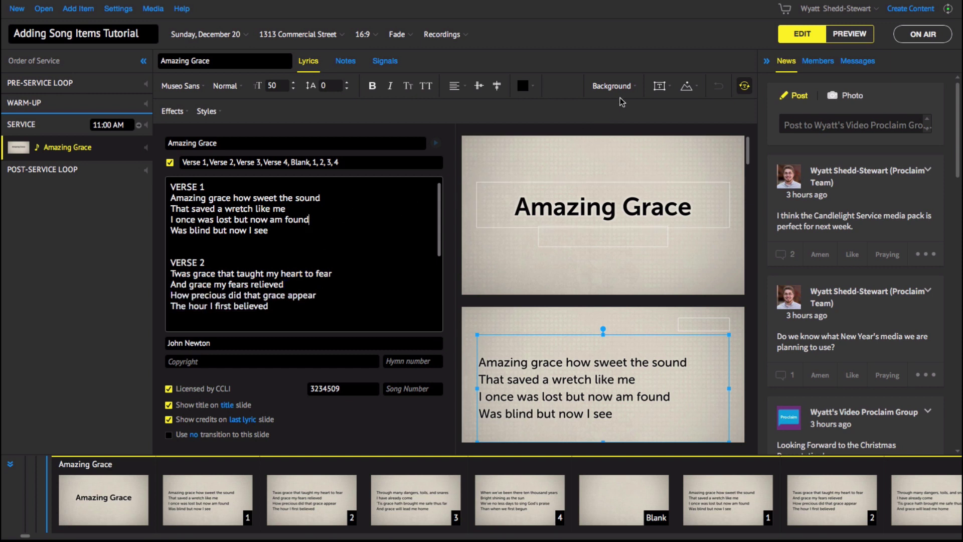
pyautogui.click(634, 87)
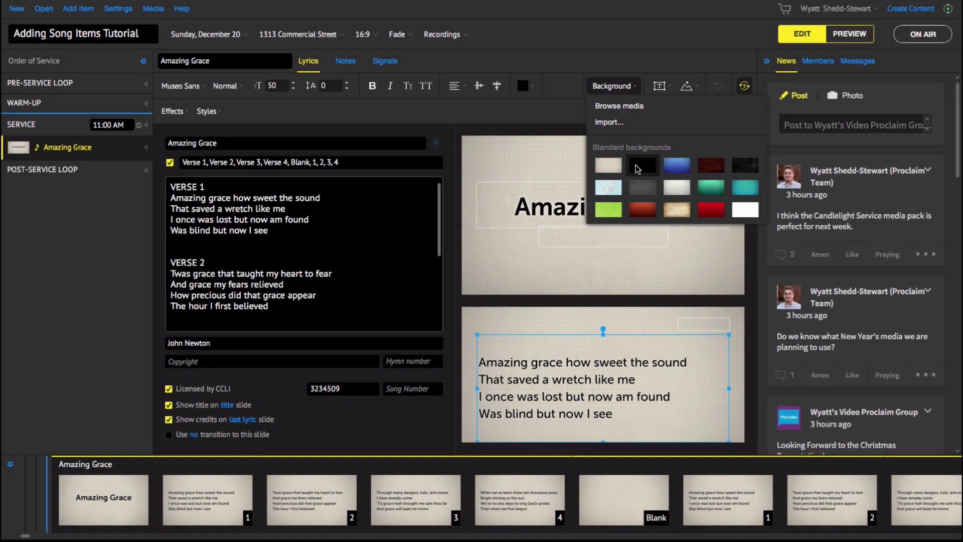
pyautogui.click(680, 211)
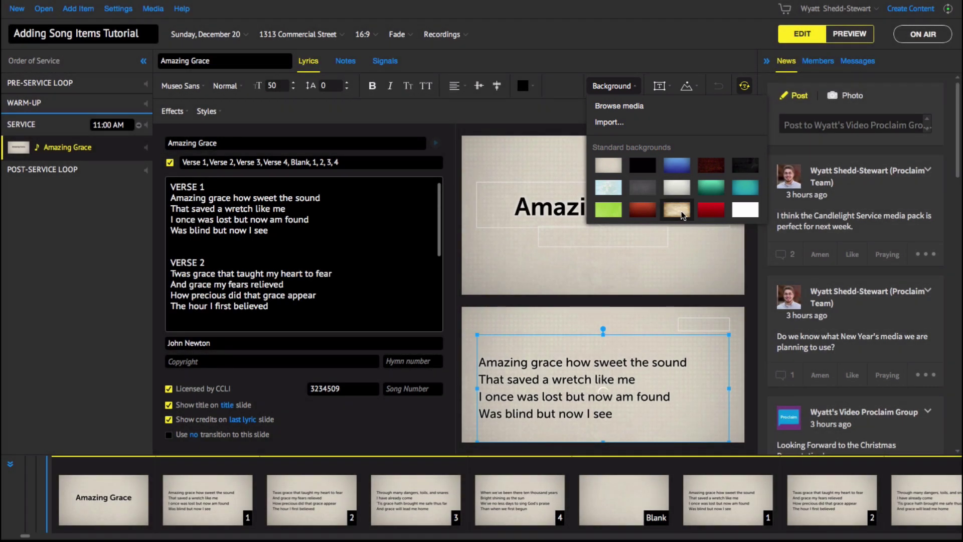
pyautogui.click(492, 248)
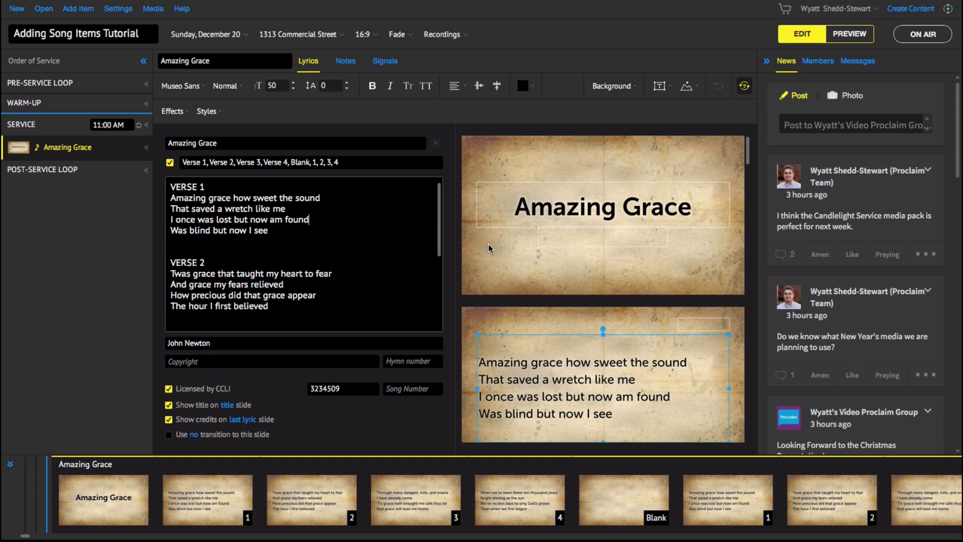
pyautogui.click(348, 164)
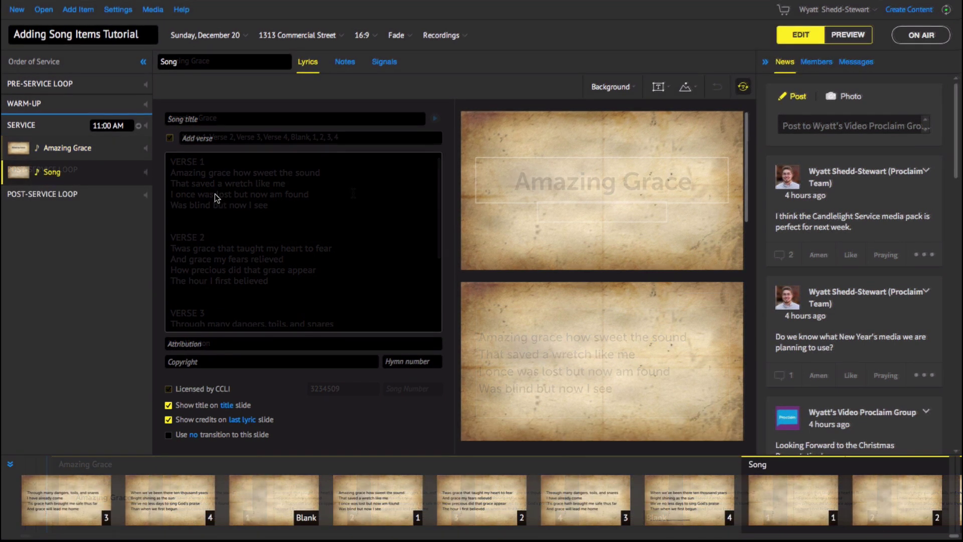
# Paste the Jesus Loves Me lyrics and the title 'Jesus Loves Me This I Know' into the second song
pyautogui.hotkey('ctrl', 'v')
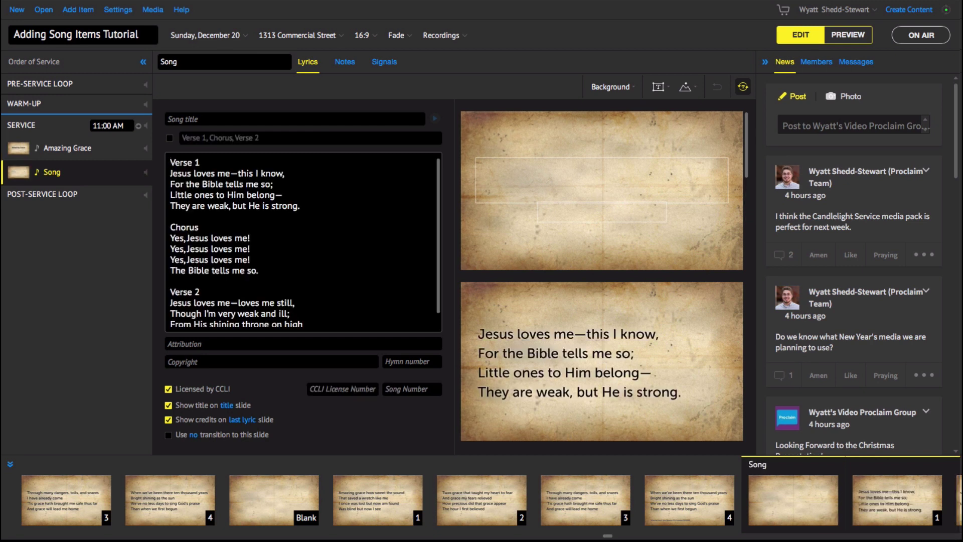
pyautogui.click(210, 119)
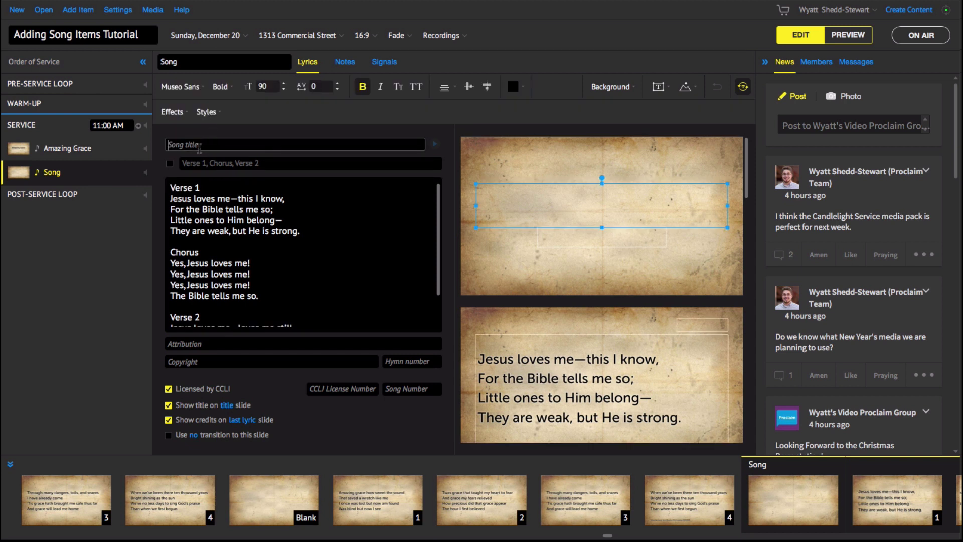
pyautogui.write('Jesus Loves Me This I Know')
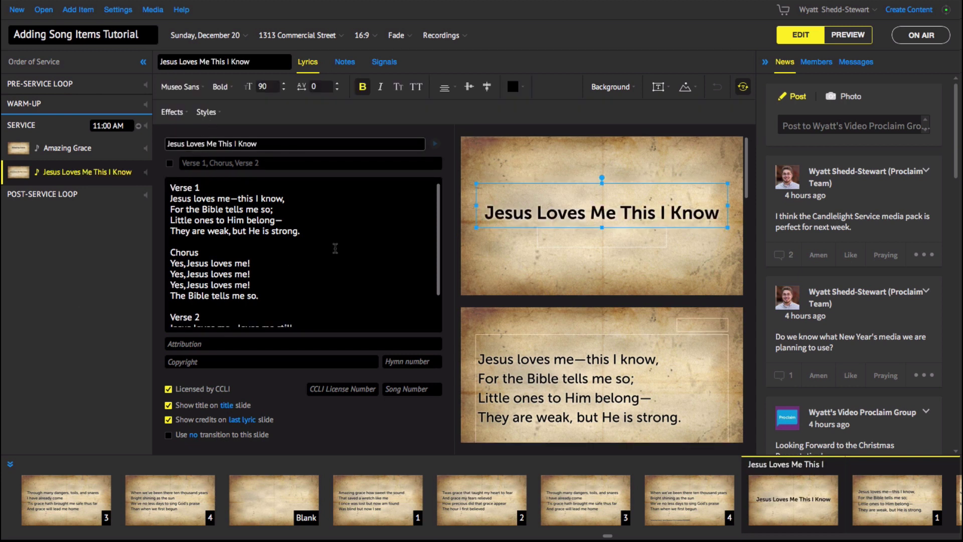
pyautogui.scroll(-1, 334, 247)
pyautogui.scroll(-3, 335, 247)
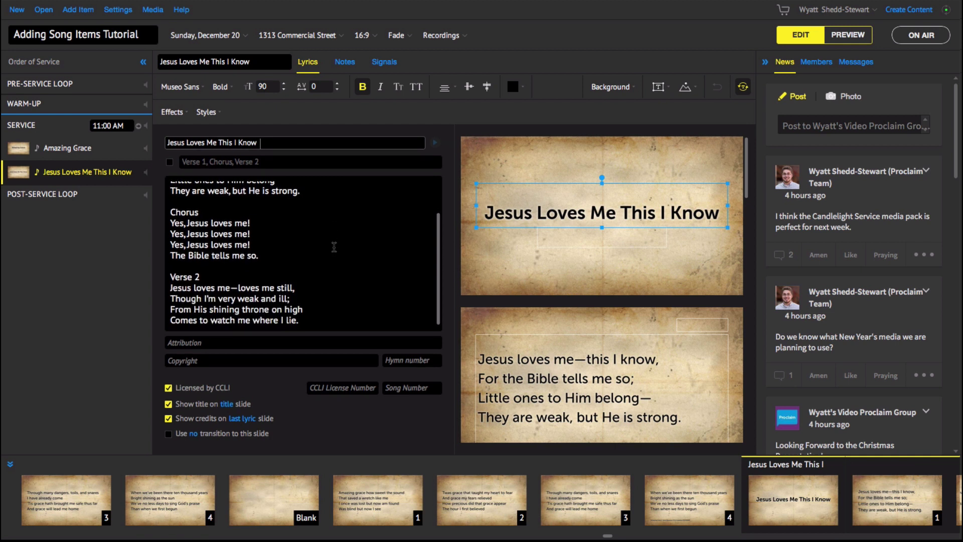
pyautogui.scroll(3, 336, 241)
pyautogui.scroll(1, 335, 240)
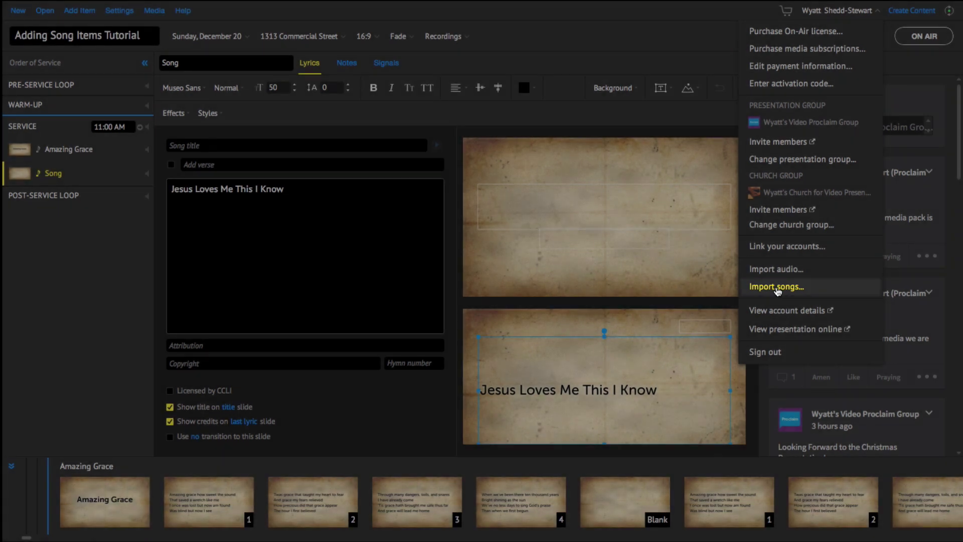
# Open the Import Songs window, then close it without importing anything
pyautogui.click(776, 287)
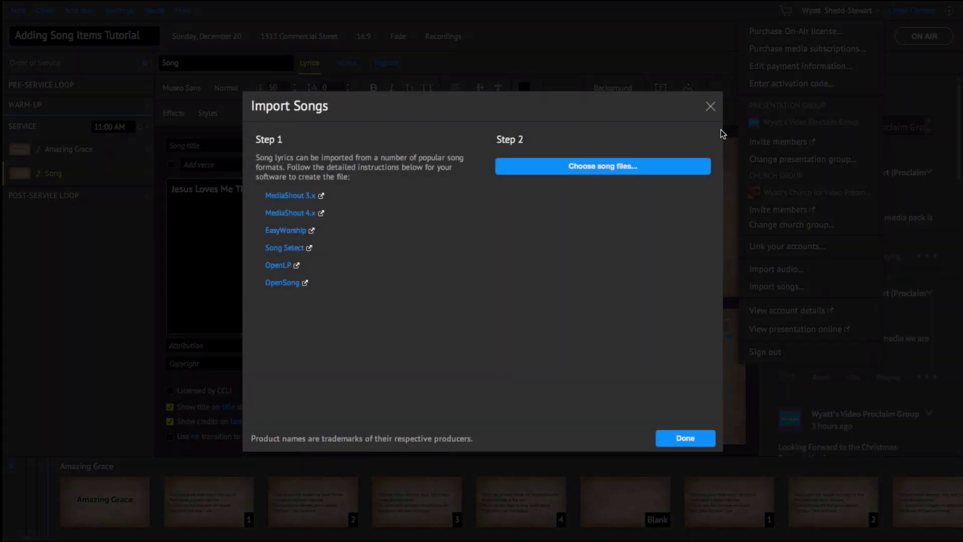
pyautogui.click(710, 106)
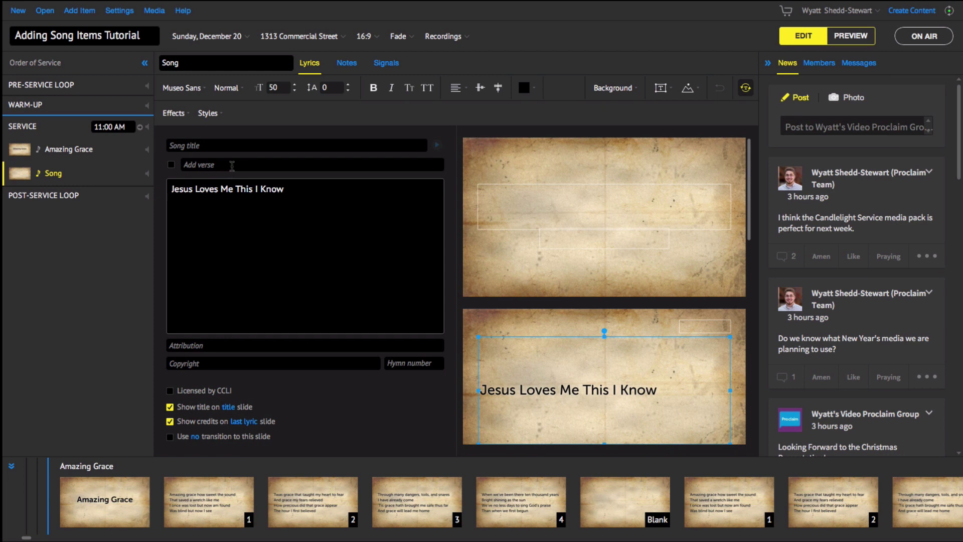
# Search the title for 'How great is' and load How Great Is Our God from SongSelect
pyautogui.click(191, 142)
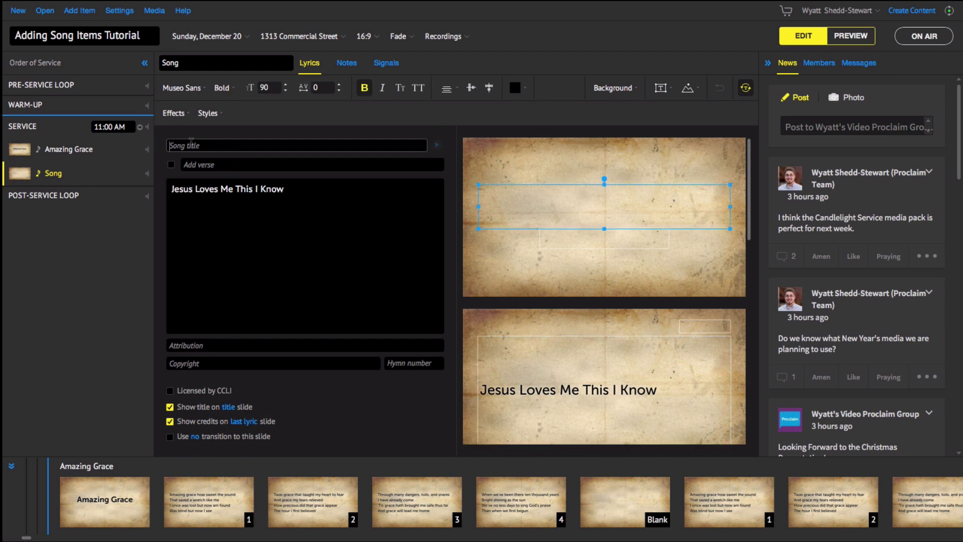
pyautogui.write('Ama')
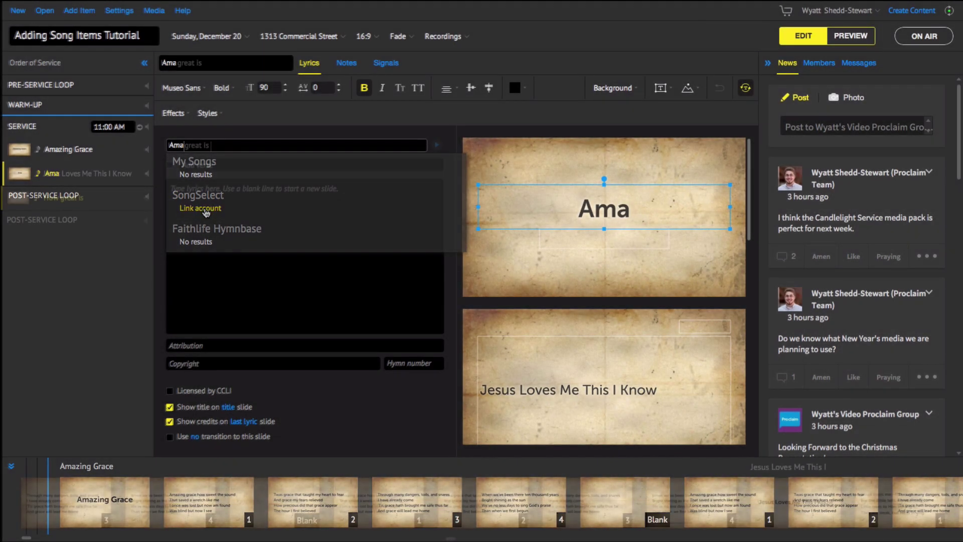
pyautogui.press('BackSpace')
pyautogui.press('BackSpace')
pyautogui.press('BackSpace')
pyautogui.press('BackSpace')
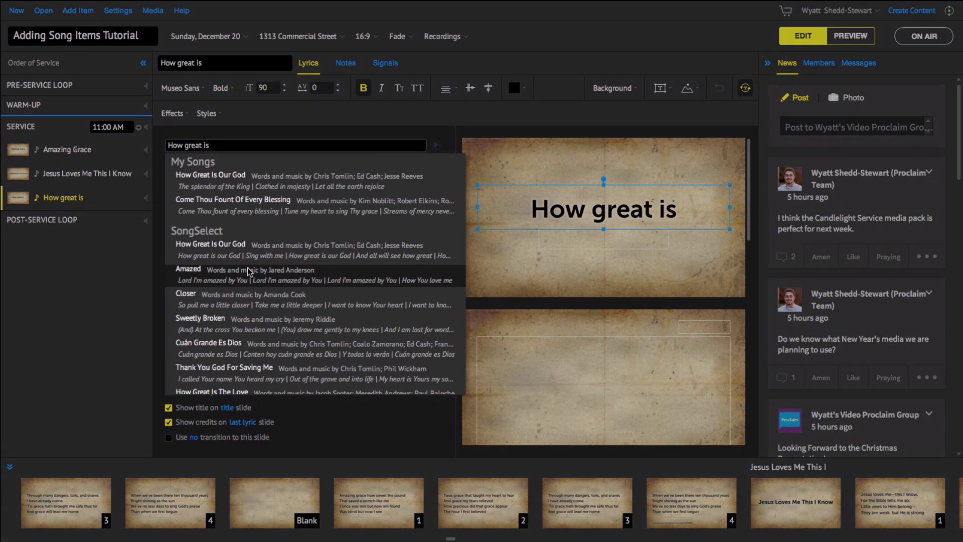
pyautogui.scroll(-1, 247, 267)
pyautogui.scroll(-1, 248, 267)
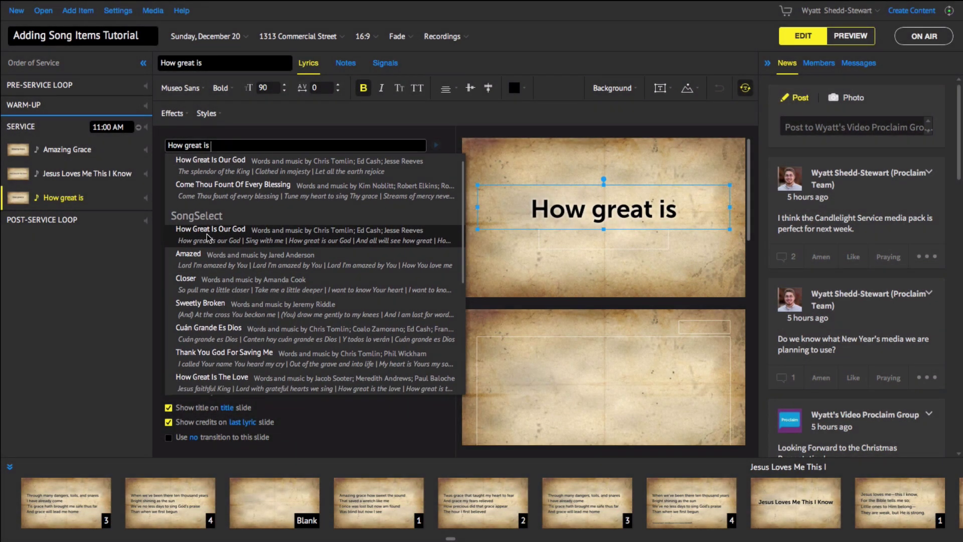
pyautogui.click(207, 236)
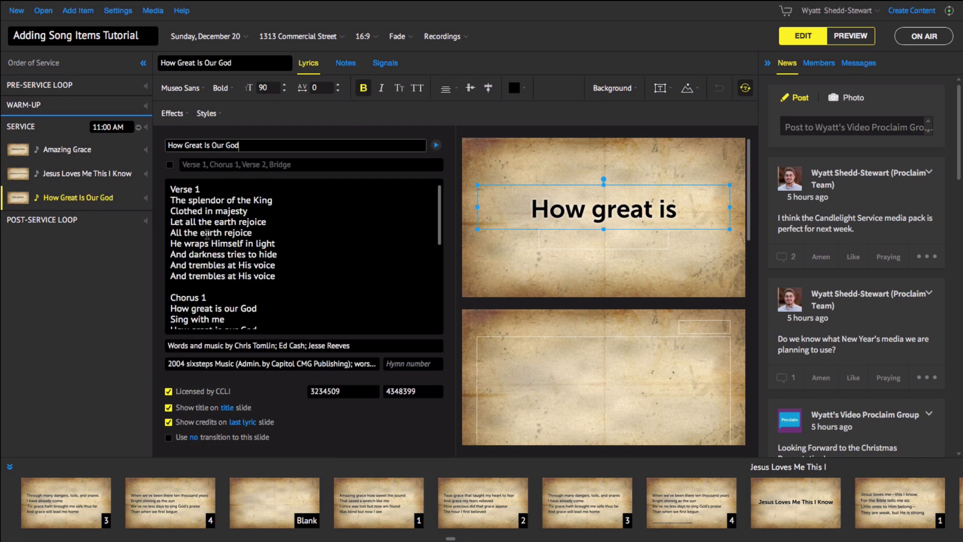